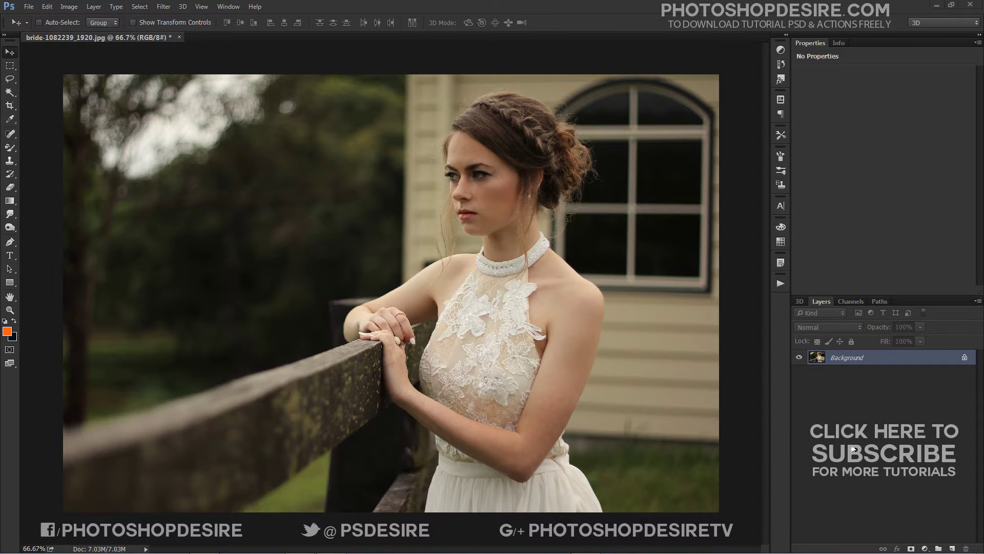
# Step: Create a Background copy layer and convert it to an embedded smart object
pyautogui.click(977, 300)
pyautogui.click(906, 66)
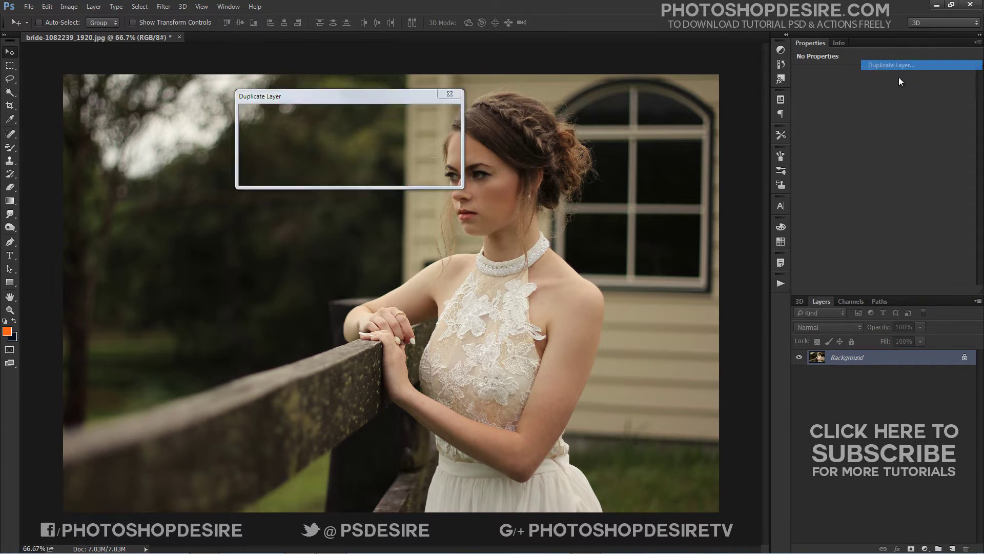
pyautogui.click(444, 117)
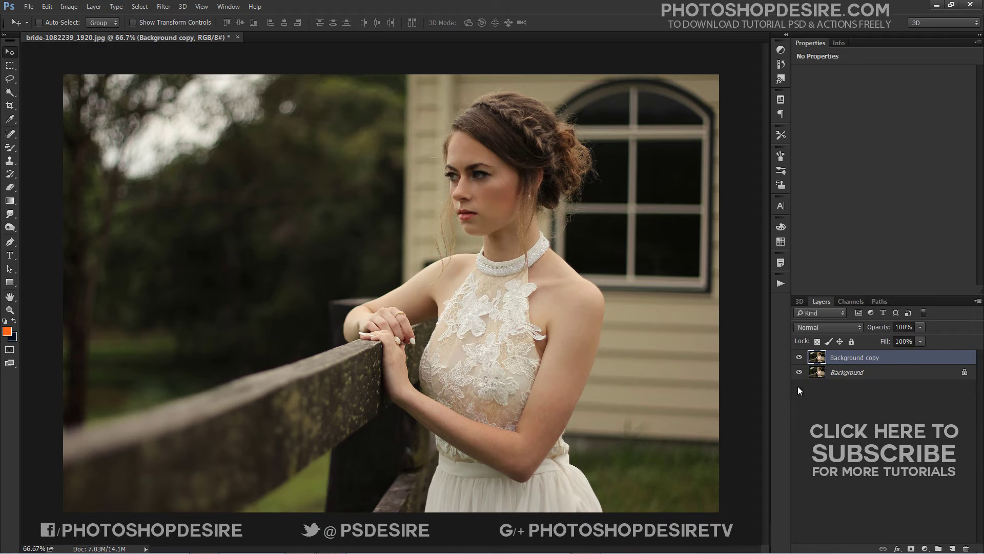
pyautogui.click(978, 302)
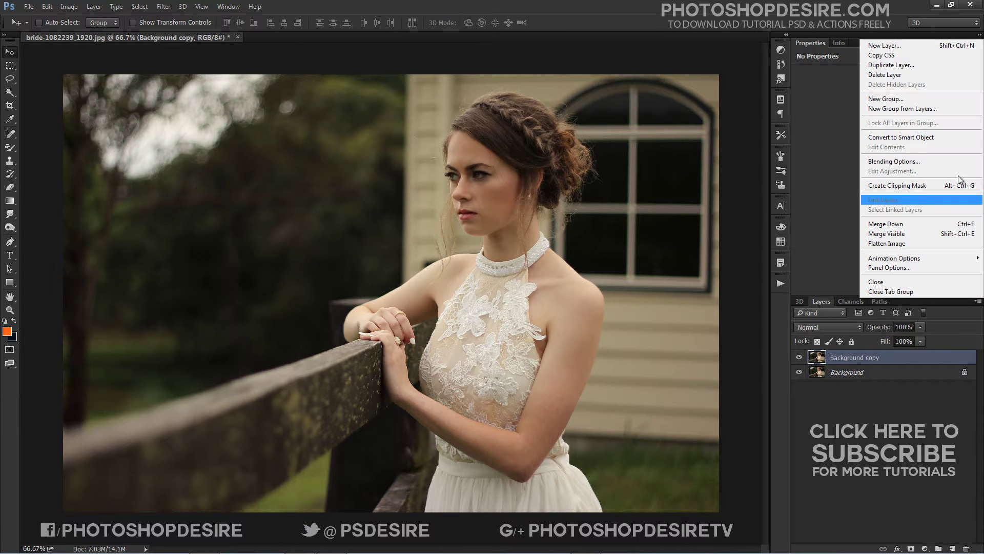
pyautogui.click(951, 135)
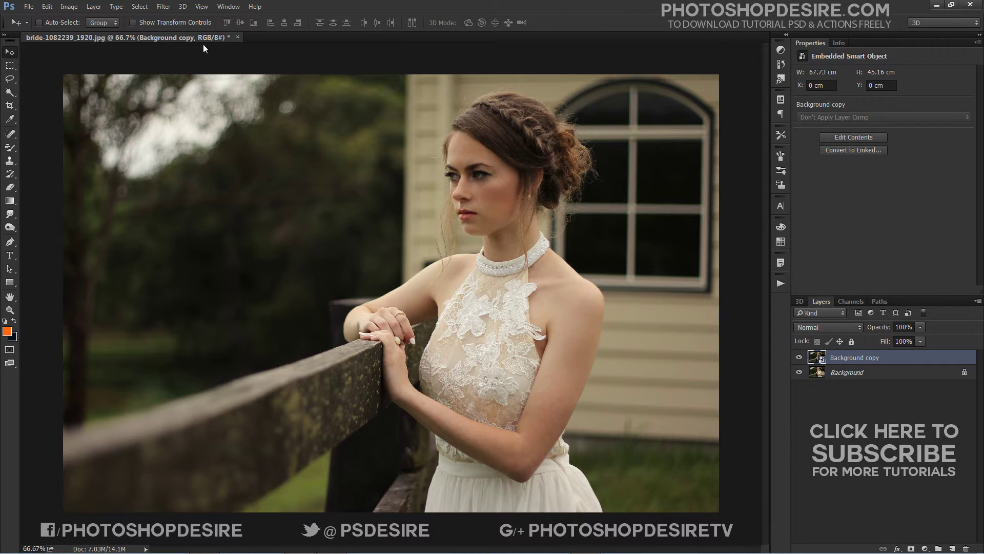
# Step: Apply Camera Raw Filter, convert to grayscale, darken Reds and brighten Oranges to +35
pyautogui.click(168, 6)
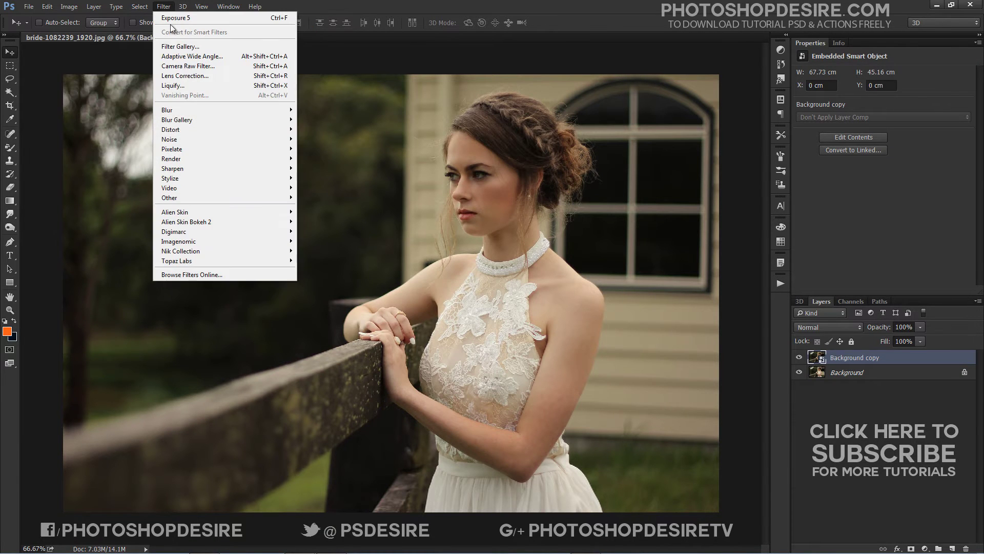
pyautogui.click(221, 66)
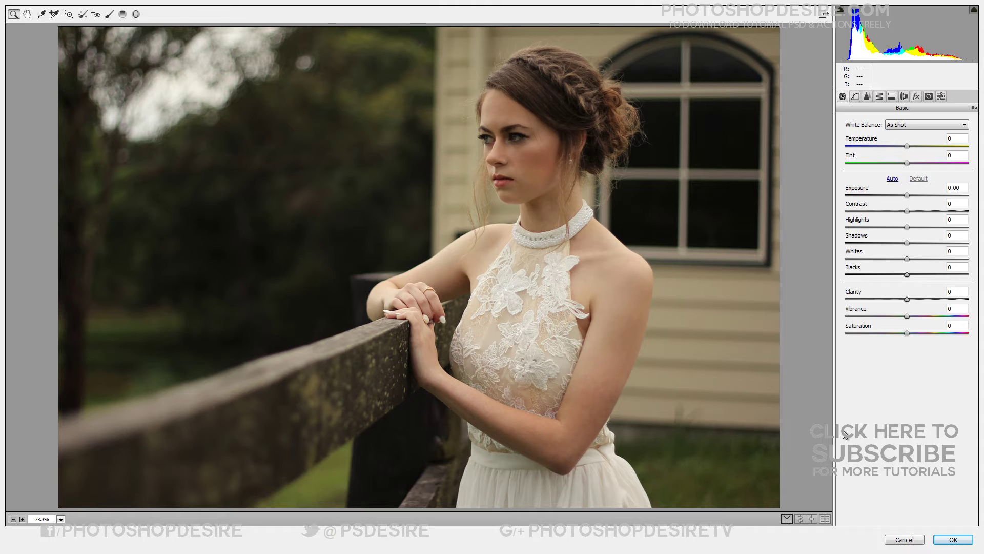
pyautogui.click(880, 96)
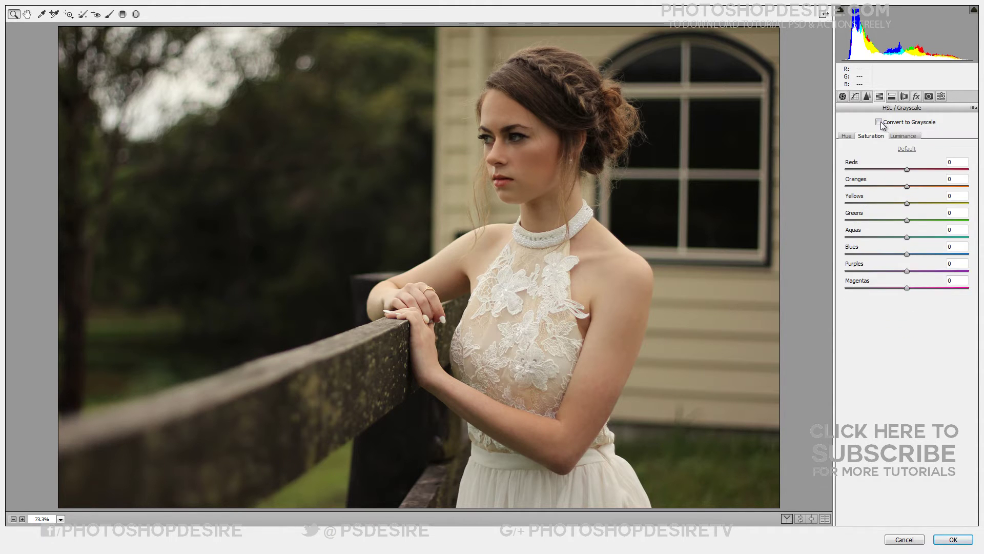
pyautogui.click(882, 123)
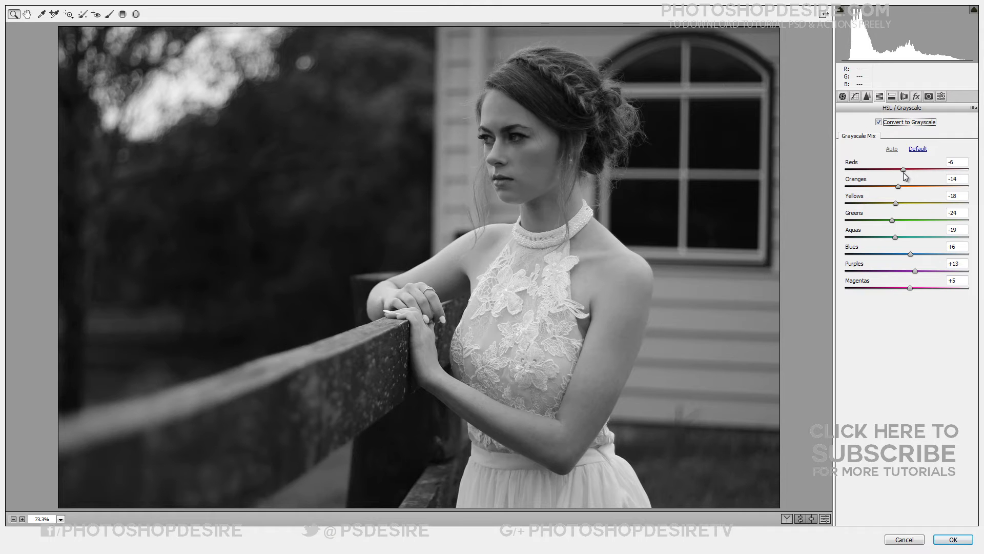
pyautogui.moveTo(904, 172); pyautogui.dragTo(918, 237)
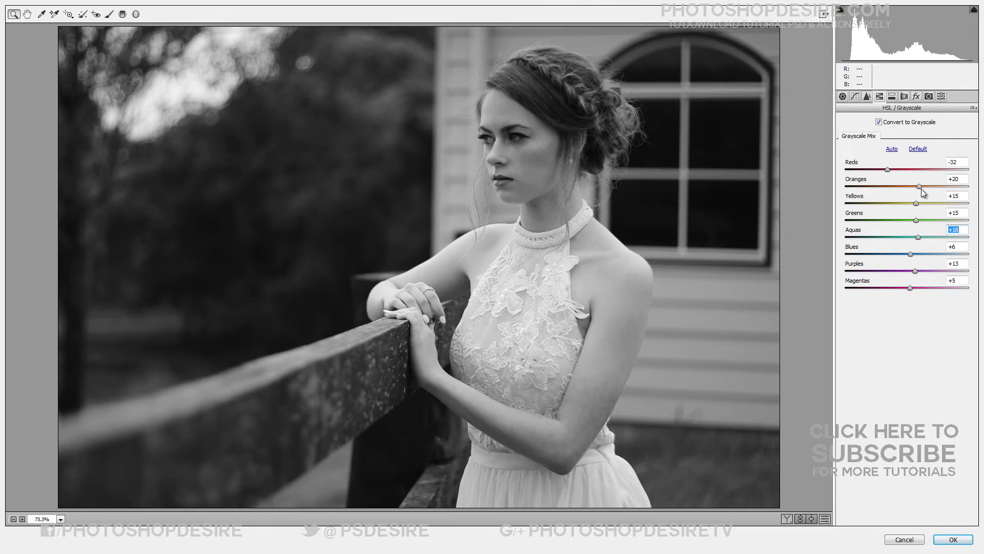
pyautogui.moveTo(920, 187); pyautogui.dragTo(929, 188)
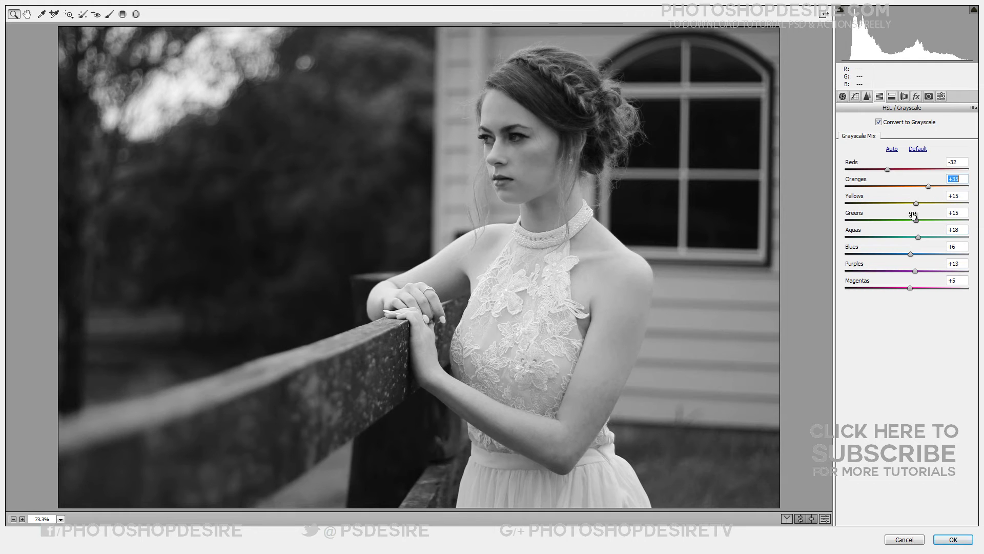
# Step: Split-tone the photo sepia: highlights hue 33, saturation 20; shadows hue 47, saturation 50
pyautogui.click(892, 96)
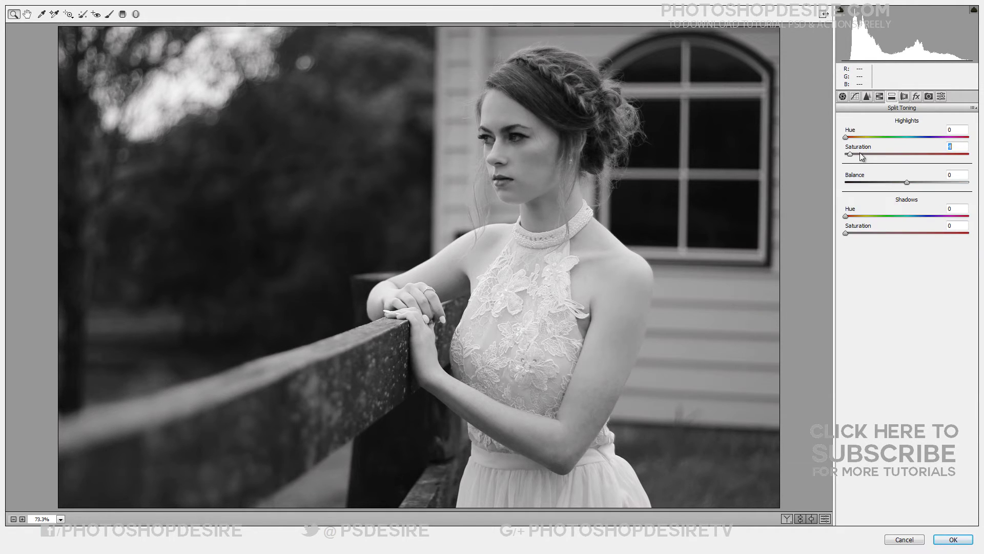
pyautogui.moveTo(845, 153); pyautogui.dragTo(870, 154)
pyautogui.moveTo(846, 233); pyautogui.dragTo(908, 233)
pyautogui.click(846, 215)
pyautogui.moveTo(845, 137); pyautogui.dragTo(859, 141)
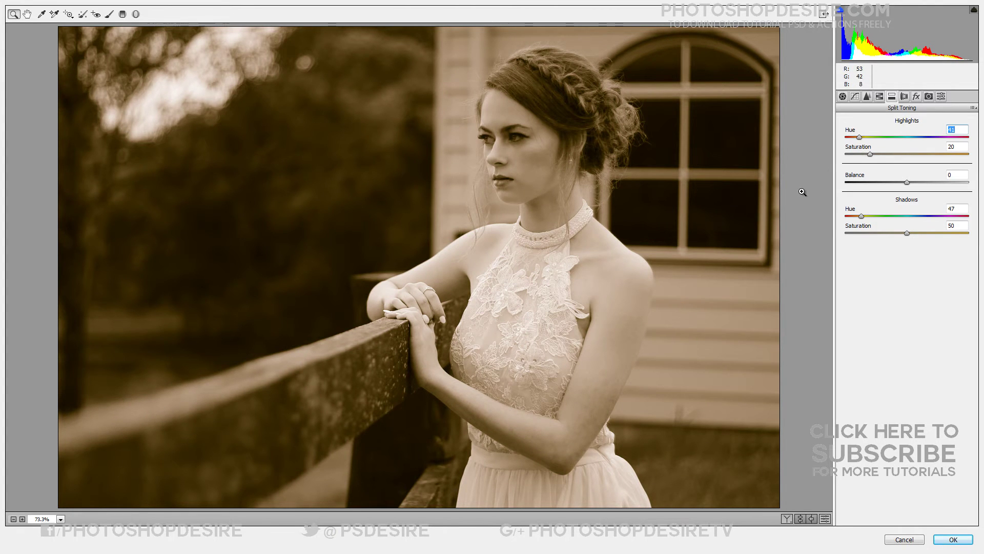
# Step: Darken Reds to -74 and lower Oranges in the grayscale mix
pyautogui.click(880, 97)
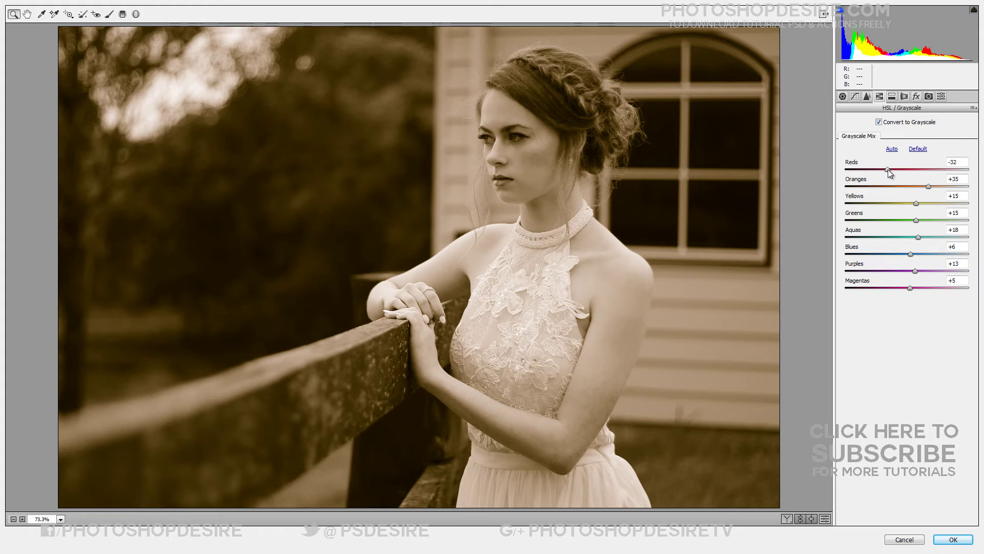
pyautogui.moveTo(888, 169); pyautogui.dragTo(870, 176)
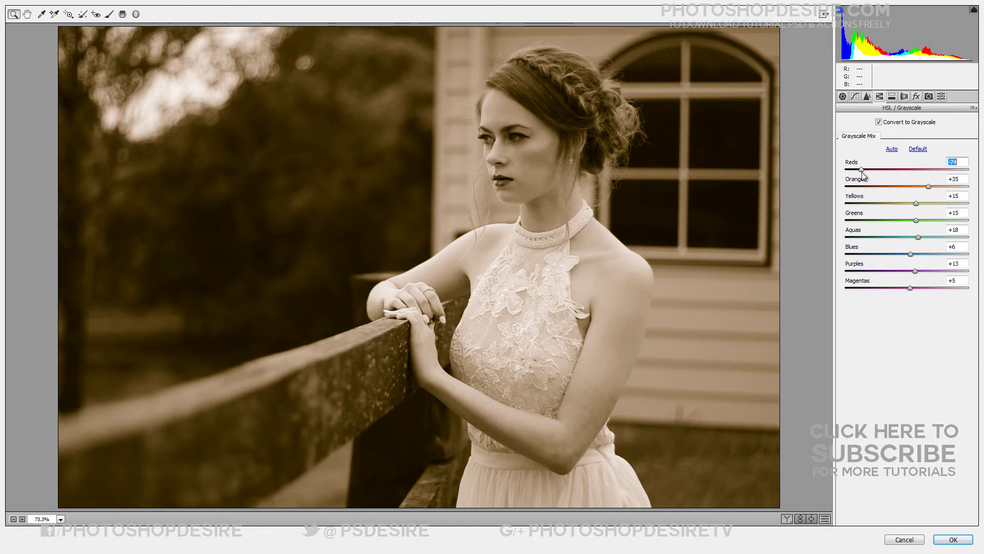
pyautogui.moveTo(928, 187)
pyautogui.mouseDown()
pyautogui.moveTo(905, 189)
pyautogui.moveTo(926, 197)
pyautogui.mouseUp()
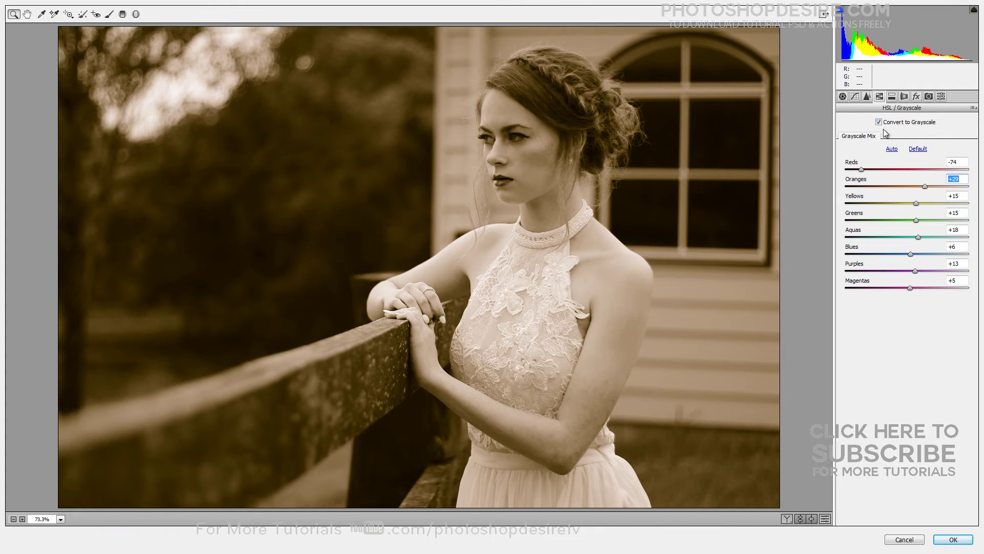
# Step: Raise Luminance noise reduction in Camera Raw's Detail settings
pyautogui.click(866, 97)
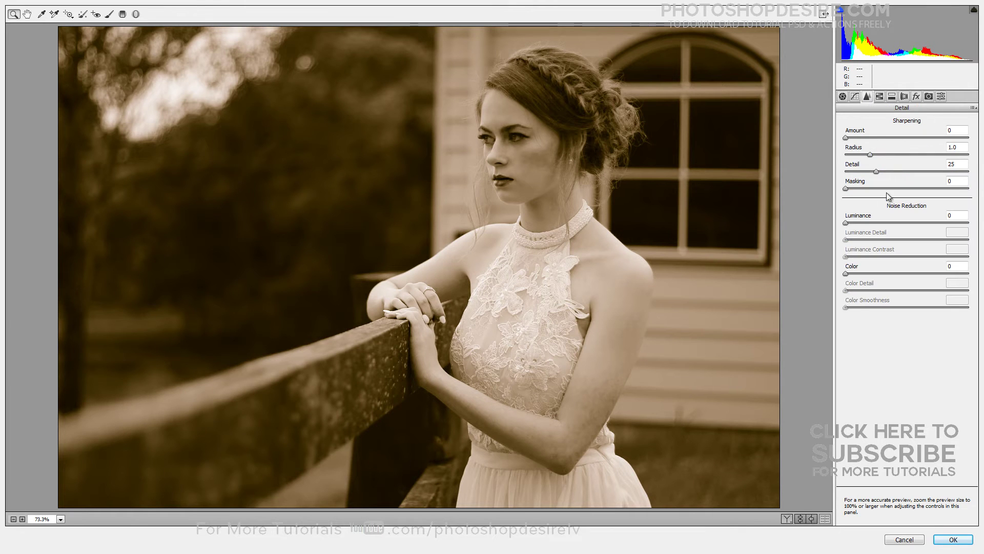
pyautogui.moveTo(846, 224); pyautogui.dragTo(977, 240)
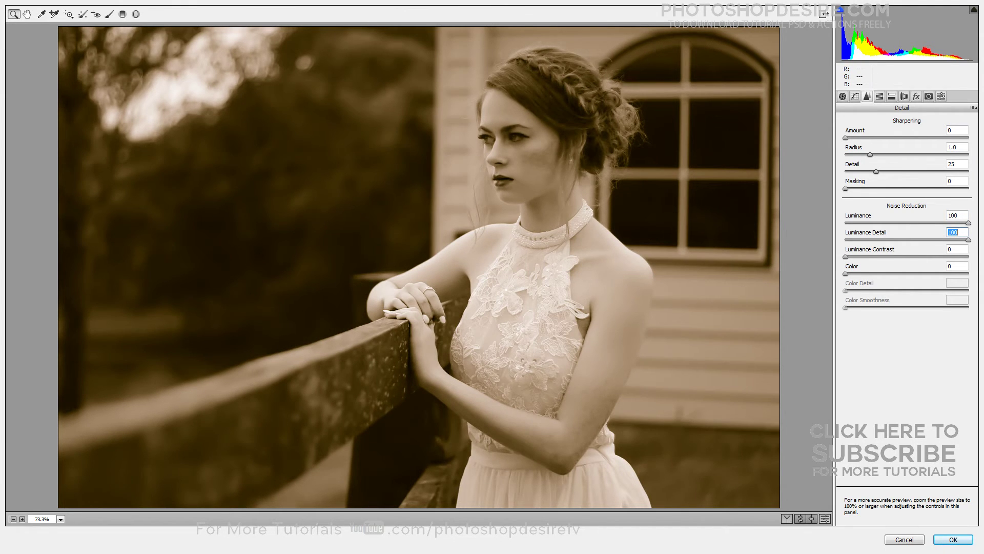
pyautogui.click(891, 99)
pyautogui.click(904, 98)
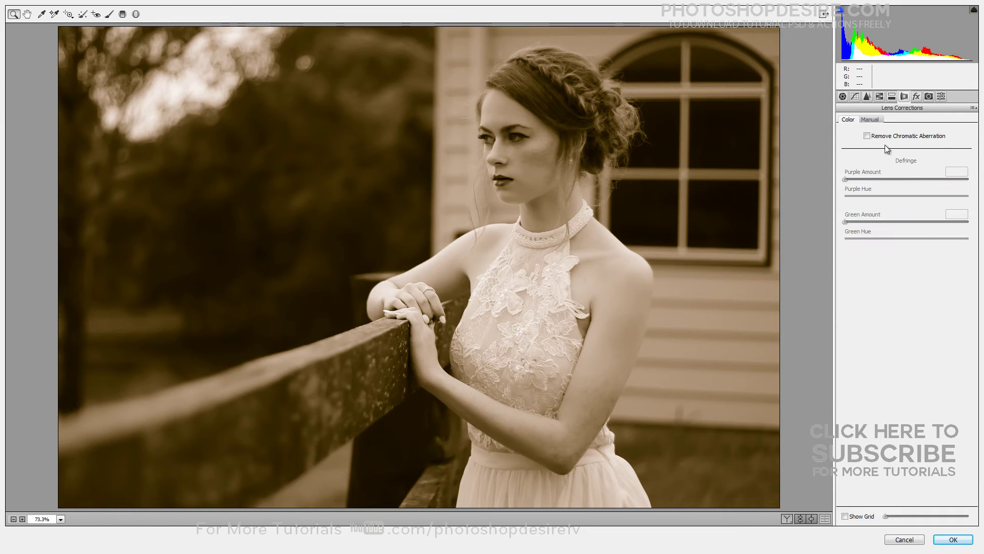
pyautogui.click(916, 97)
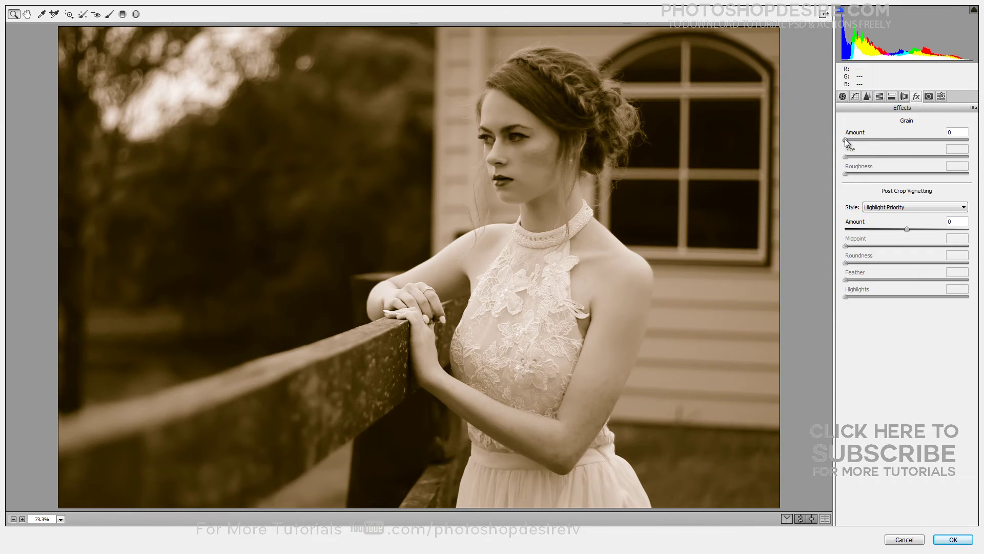
# Step: Add grain (Amount 18, Size 100, Roughness 51) and a light post-crop vignette
pyautogui.moveTo(845, 139); pyautogui.dragTo(922, 157)
pyautogui.write('100')
pyautogui.press('Return')
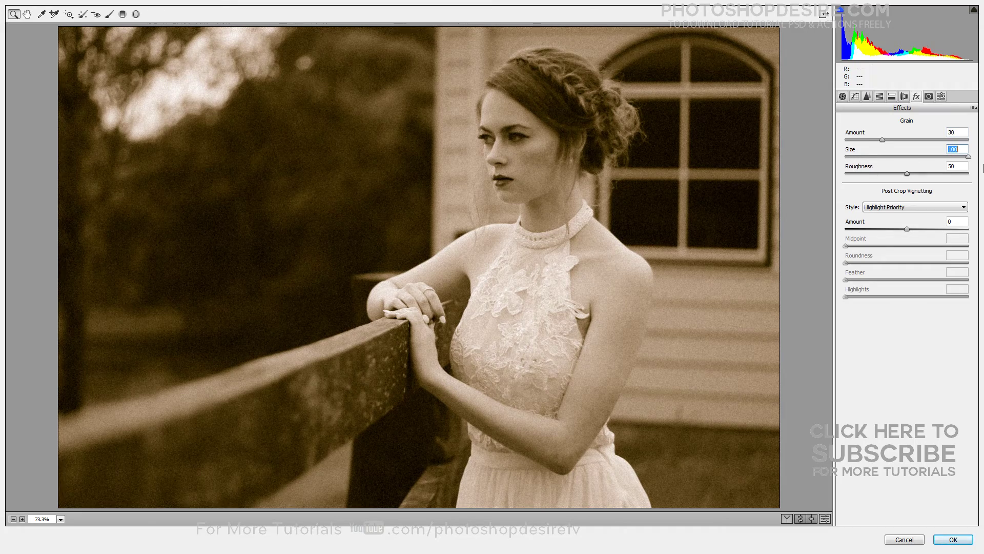
pyautogui.moveTo(907, 173); pyautogui.dragTo(820, 178)
pyautogui.write('100')
pyautogui.press('Return')
pyautogui.write('59')
pyautogui.press('Return')
pyautogui.moveTo(882, 140); pyautogui.dragTo(870, 147)
pyautogui.moveTo(908, 228); pyautogui.dragTo(939, 234)
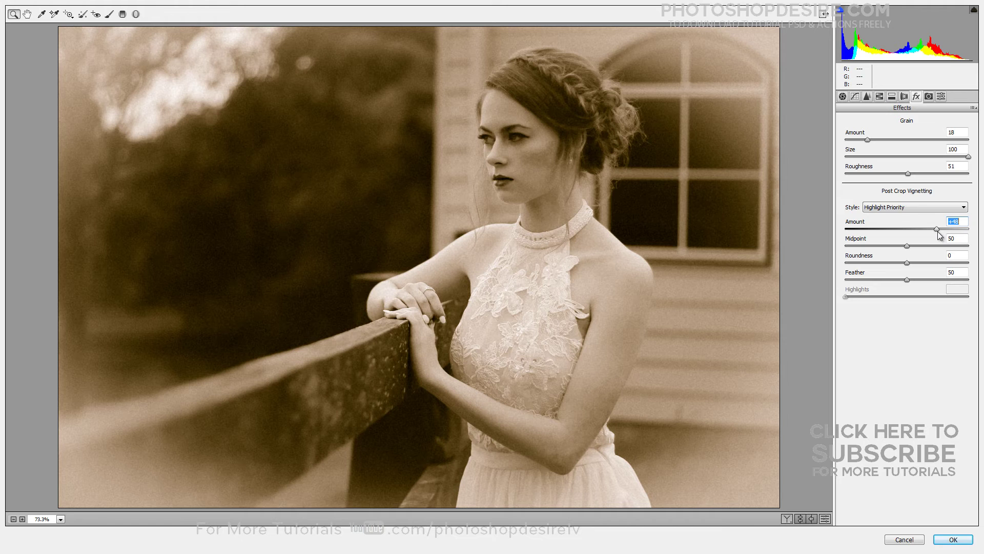
# Step: Apply the sepia Camera Raw settings and compare the Background copy against the colour original
pyautogui.click(903, 98)
pyautogui.click(891, 97)
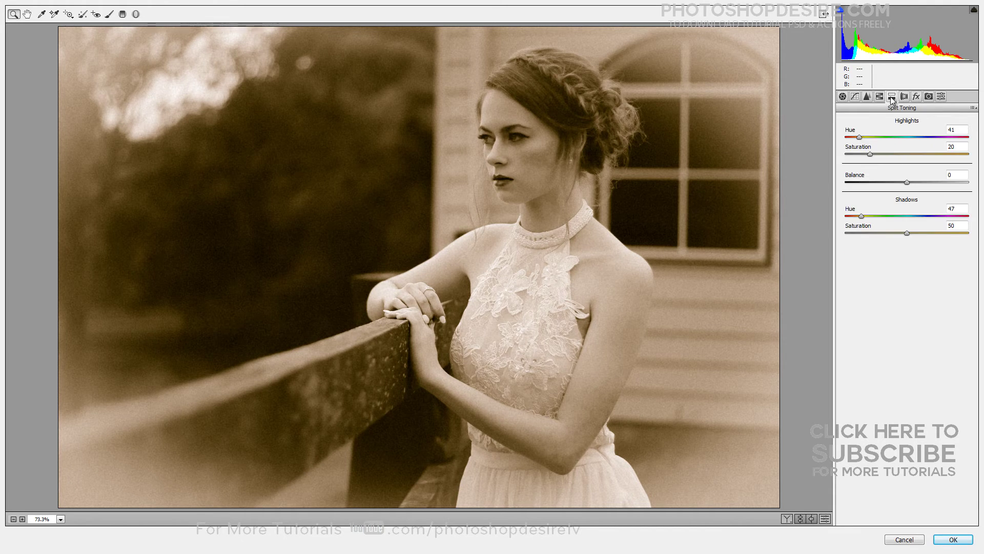
pyautogui.click(879, 97)
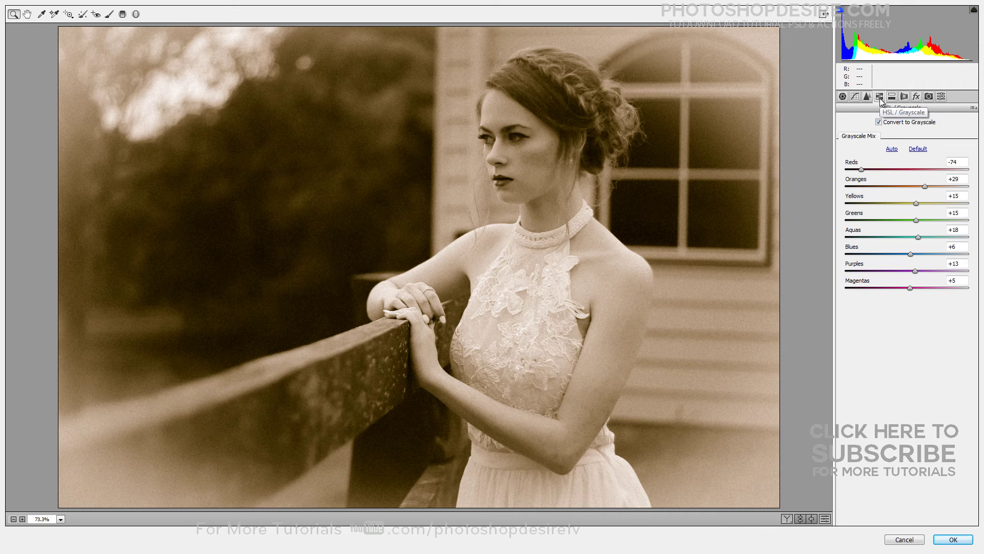
pyautogui.click(953, 539)
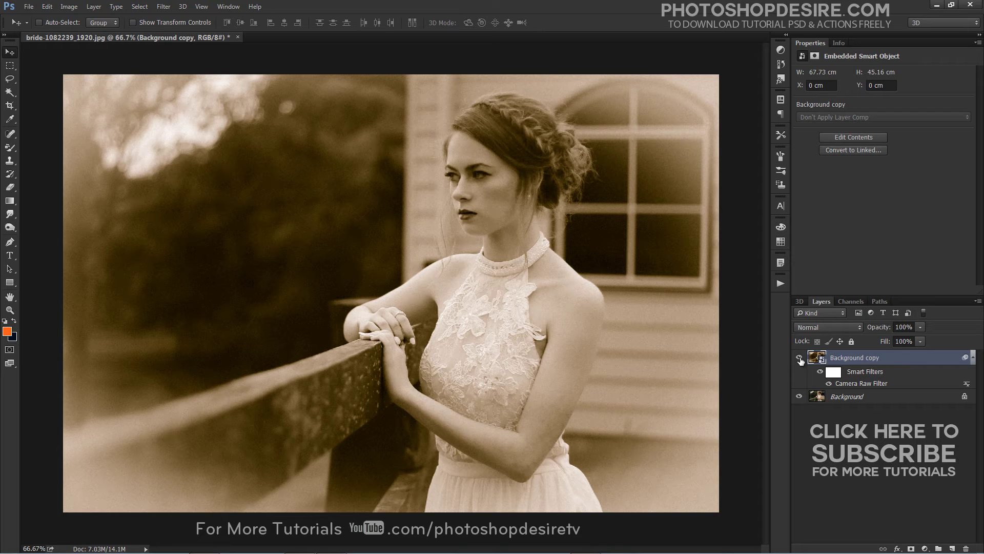
pyautogui.click(799, 358)
pyautogui.click(799, 358)
# Step: Launch the Alien Skin Exposure 5 filter from the Filter menu
pyautogui.click(163, 7)
pyautogui.moveTo(260, 210)
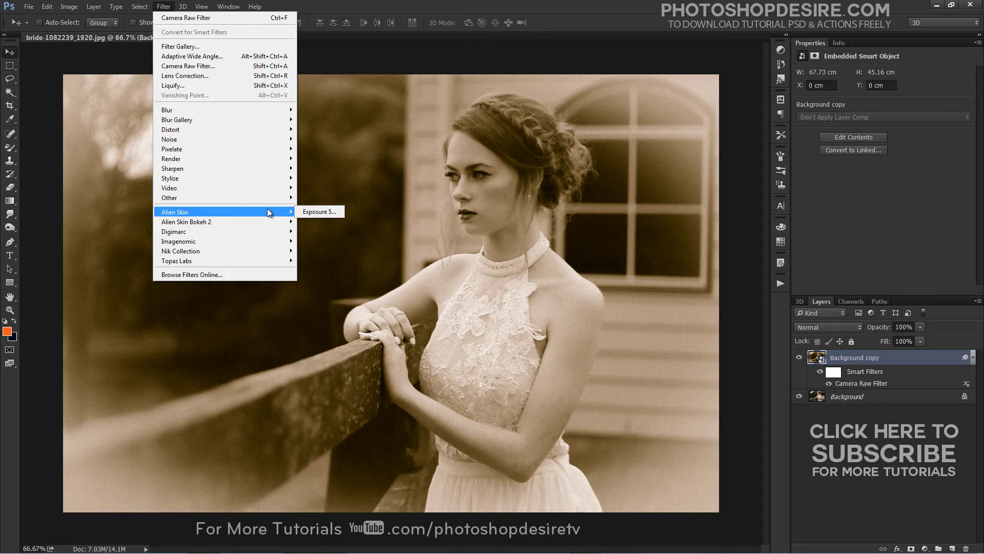
pyautogui.click(311, 212)
# Step: Enable a border around the photo and set its style to Brushed
pyautogui.click(509, 291)
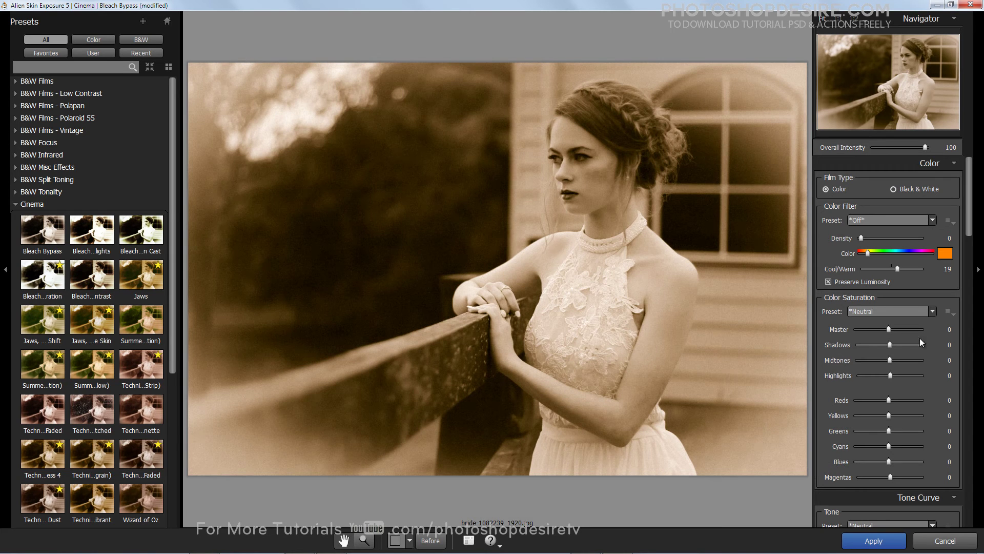
pyautogui.scroll(-15, 920, 338)
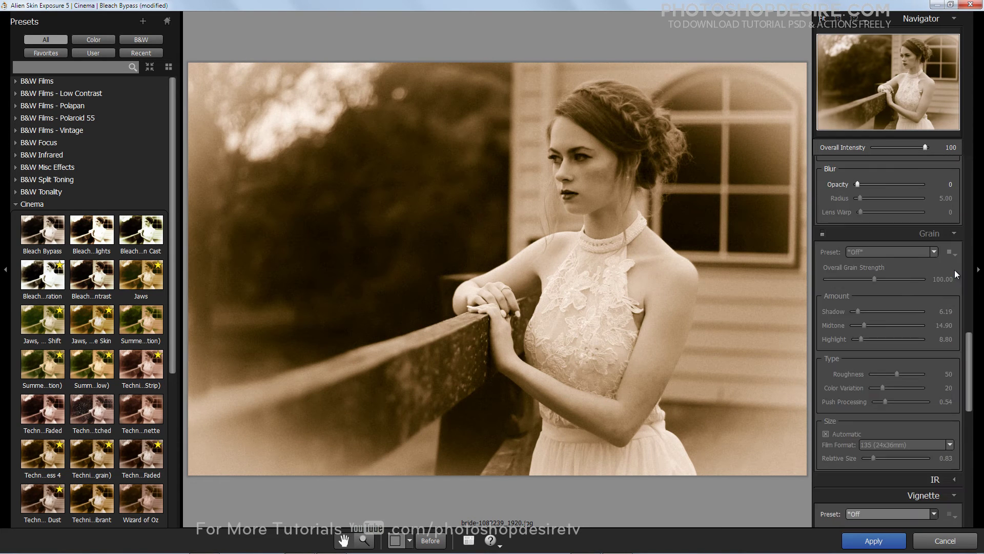
pyautogui.scroll(-10, 953, 269)
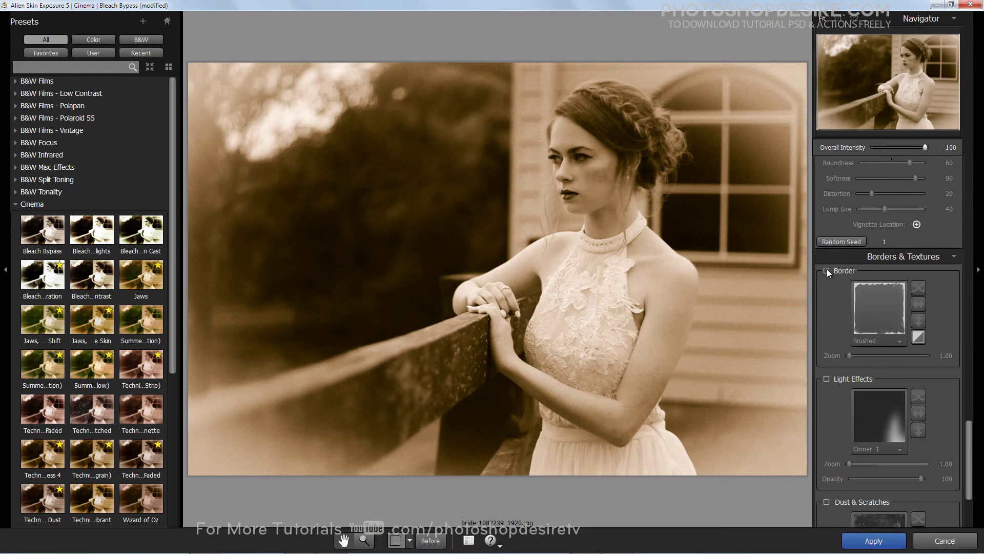
pyautogui.click(826, 270)
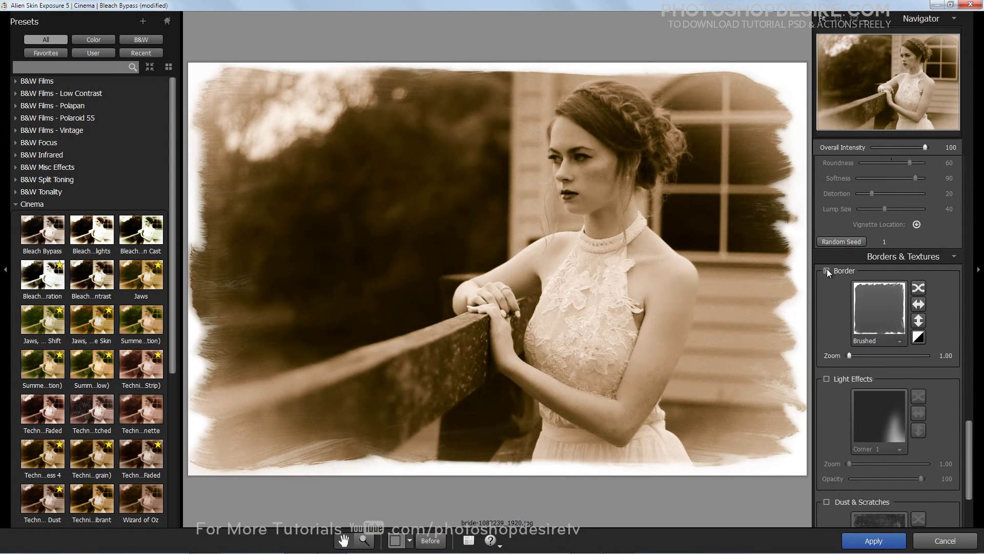
pyautogui.click(900, 342)
pyautogui.click(735, 168)
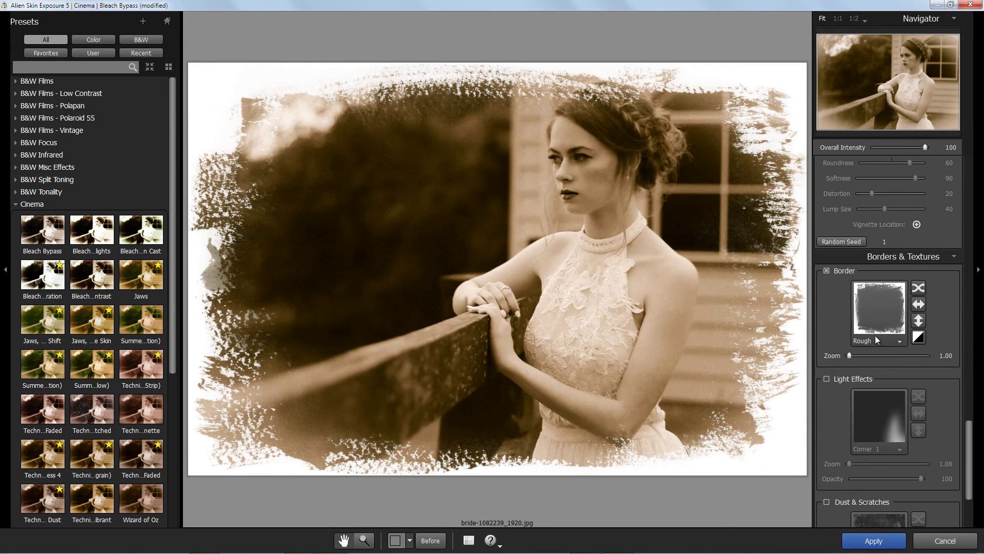
pyautogui.click(876, 338)
pyautogui.click(835, 93)
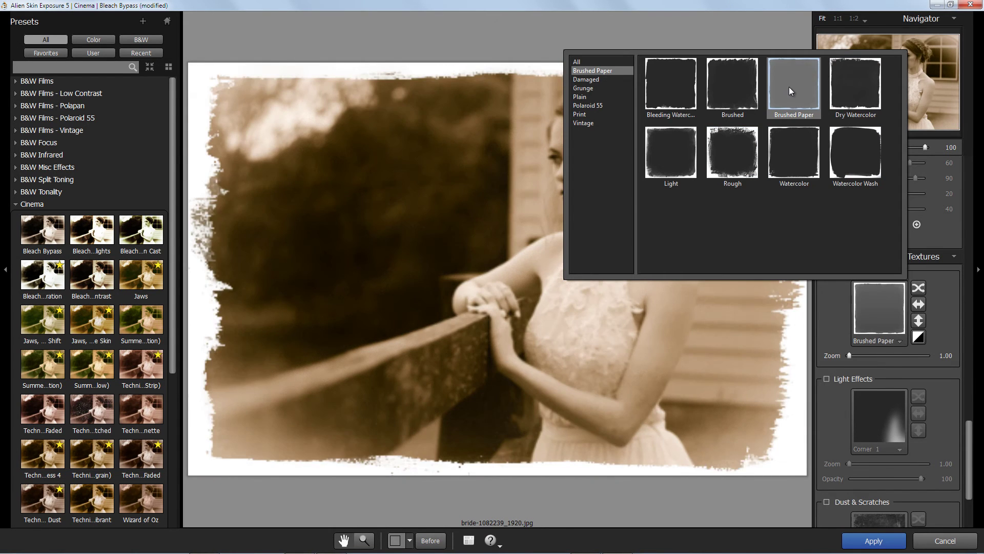
pyautogui.click(744, 84)
# Step: Turn on Dust & Scratches and choose the Scratches 9 texture
pyautogui.scroll(-1, 888, 398)
pyautogui.click(844, 348)
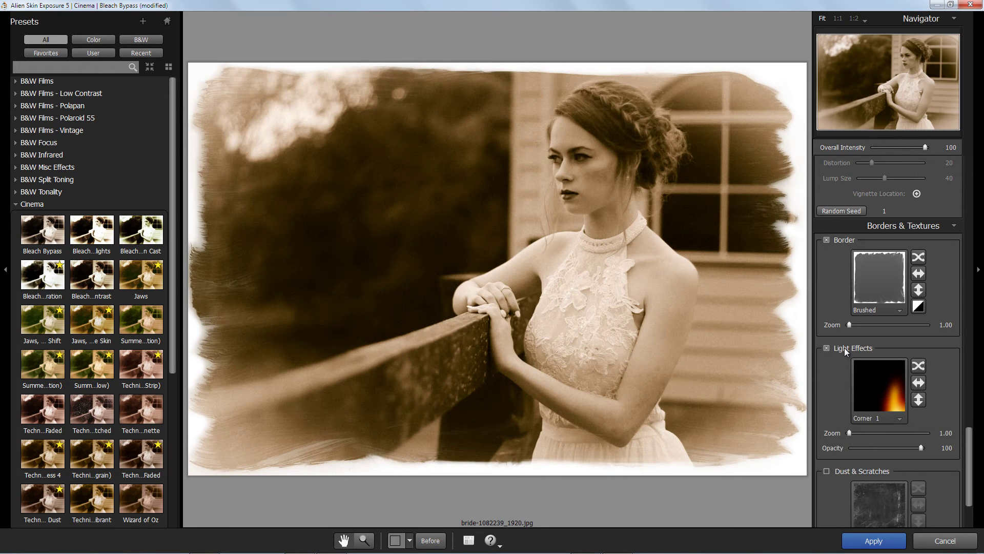
pyautogui.click(844, 347)
pyautogui.scroll(-1, 856, 389)
pyautogui.click(868, 440)
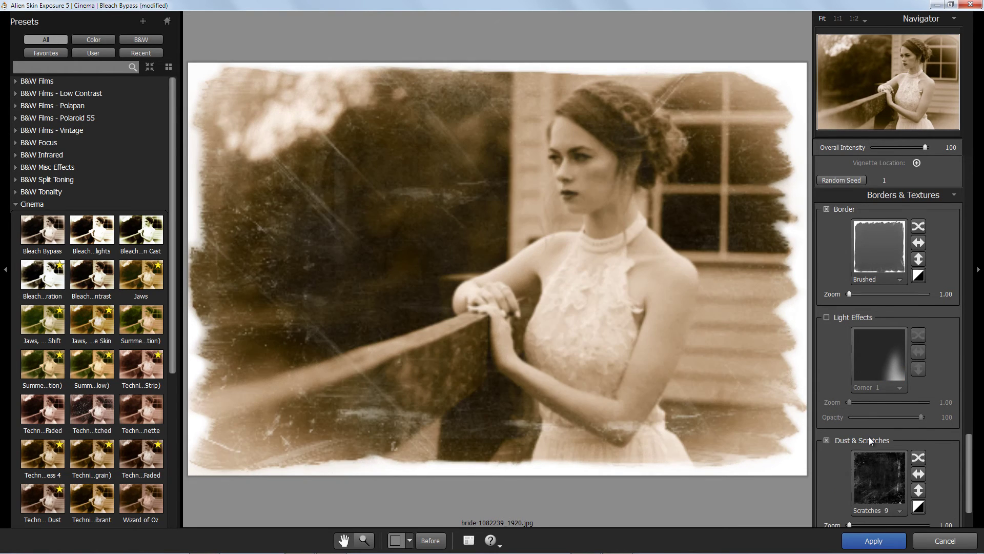
pyautogui.scroll(-2, 887, 454)
pyautogui.click(898, 449)
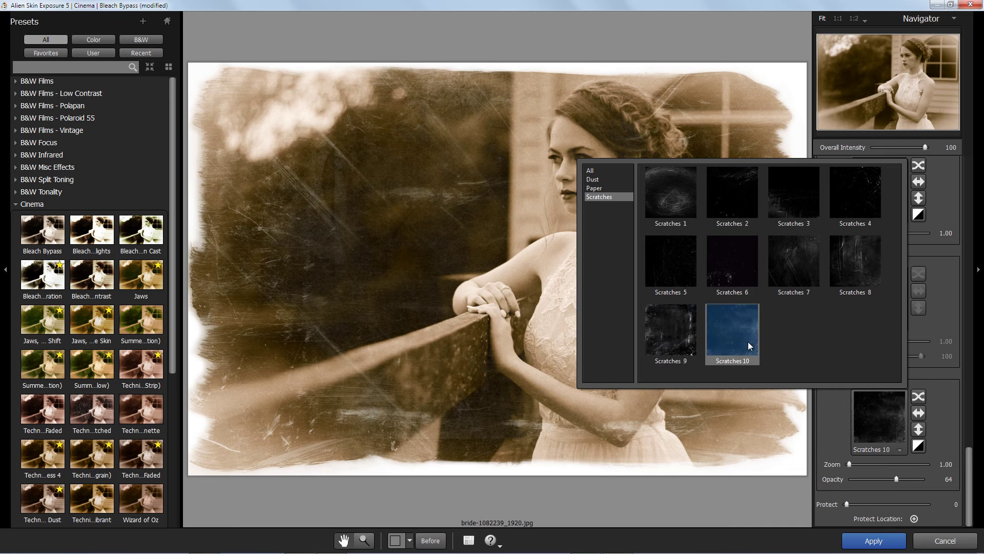
pyautogui.click(748, 341)
pyautogui.click(899, 449)
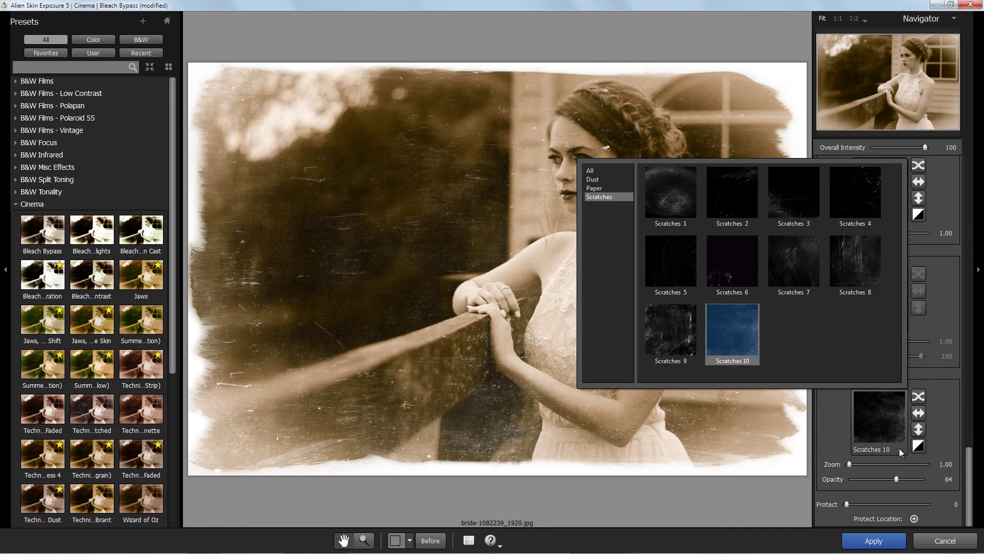
pyautogui.click(866, 266)
pyautogui.click(899, 450)
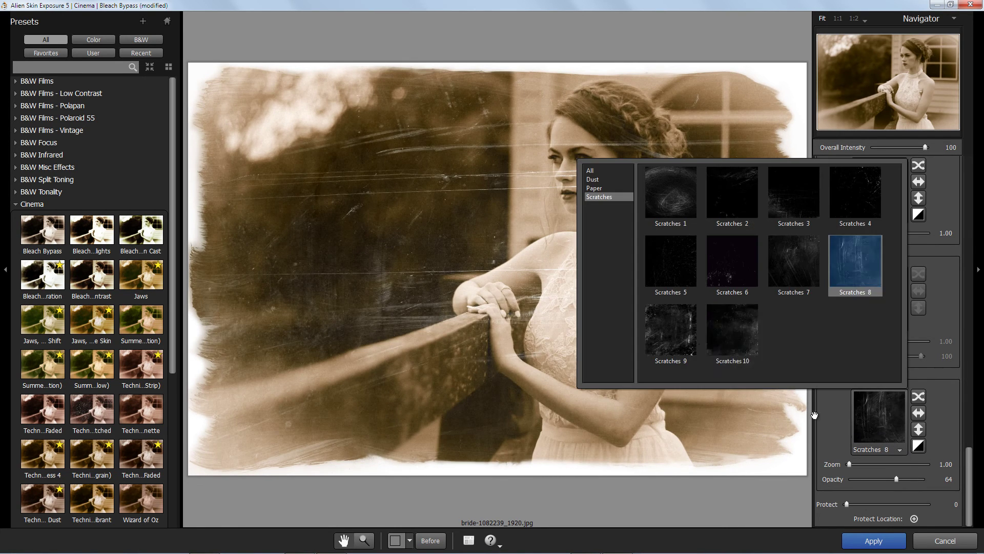
pyautogui.click(671, 329)
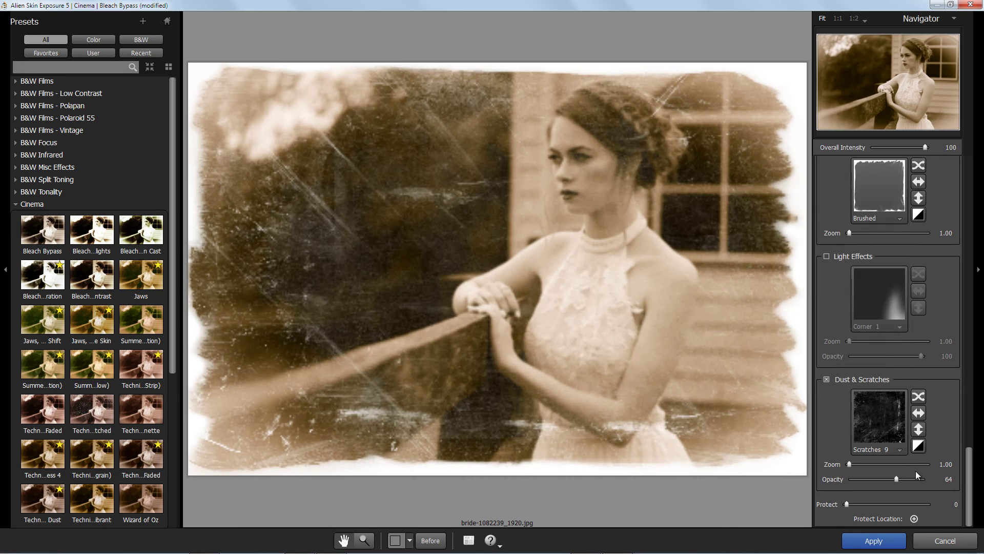
# Step: Set the Dust & Scratches opacity to 66 and apply Exposure 5 to the layer
pyautogui.moveTo(897, 478)
pyautogui.mouseDown()
pyautogui.moveTo(933, 478)
pyautogui.moveTo(883, 475)
pyautogui.moveTo(896, 477)
pyautogui.mouseUp()
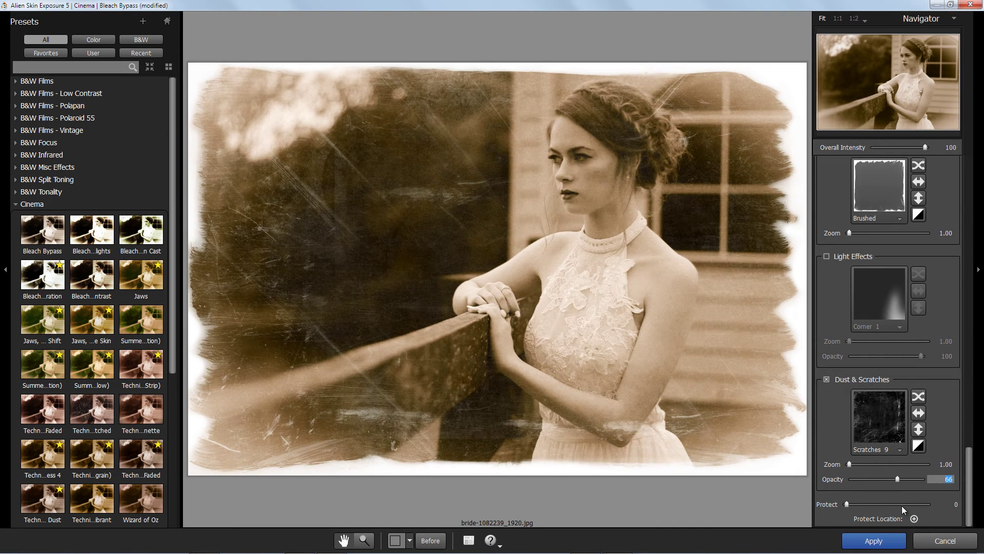
pyautogui.click(866, 541)
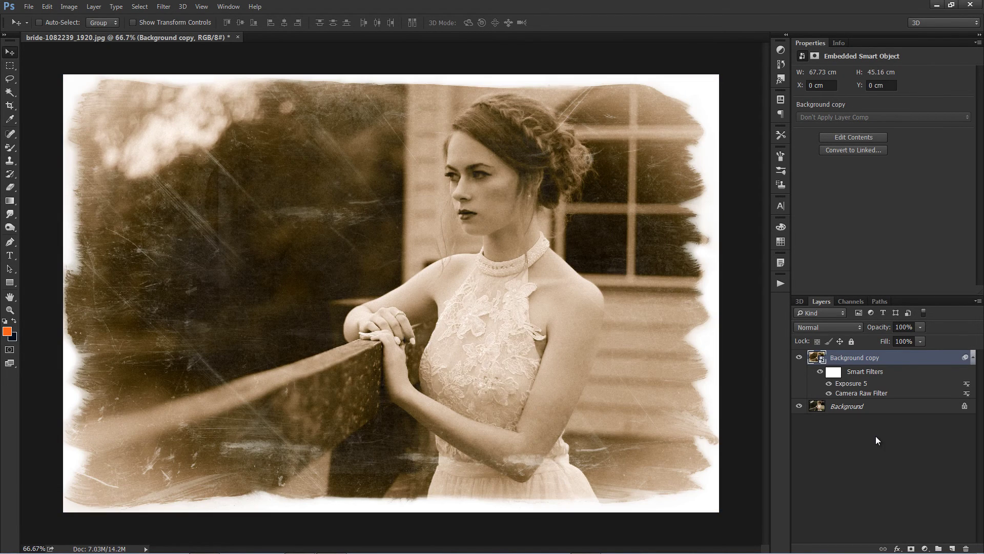
# Step: Toggle between the colour original alone and the sepia composite to compare them
pyautogui.keyDown('alt'); pyautogui.click(799, 406); pyautogui.keyUp('alt')
pyautogui.keyDown('alt'); pyautogui.click(799, 406); pyautogui.keyUp('alt')
pyautogui.keyDown('alt'); pyautogui.click(799, 406); pyautogui.keyUp('alt')
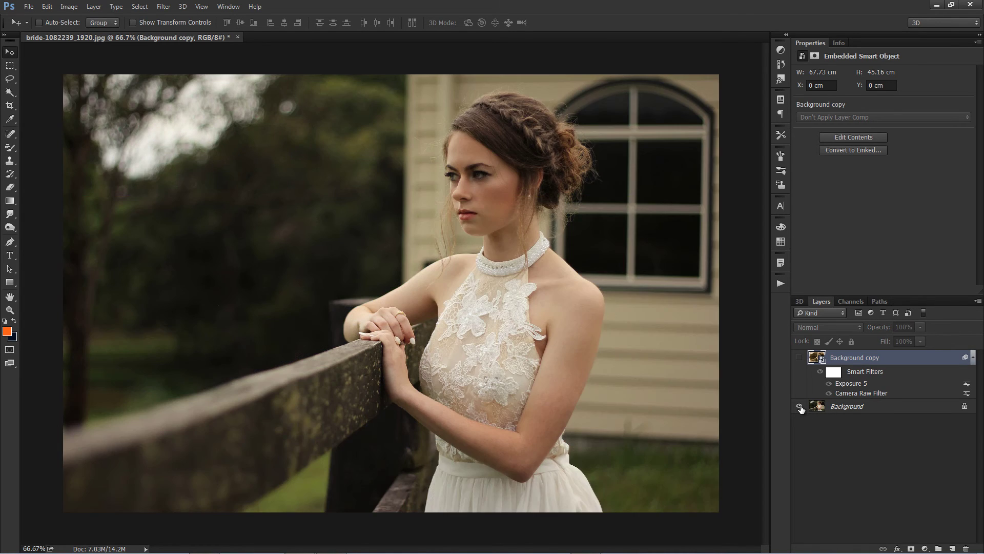
pyautogui.keyDown('alt'); pyautogui.click(799, 407); pyautogui.keyUp('alt')
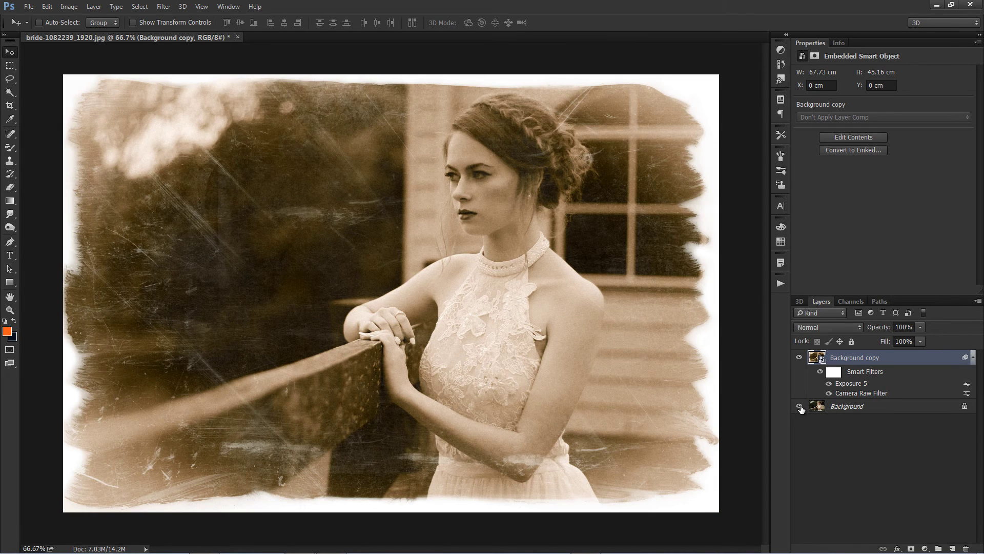
pyautogui.keyDown('alt'); pyautogui.click(799, 407); pyautogui.keyUp('alt')
pyautogui.keyDown('alt'); pyautogui.click(799, 407); pyautogui.keyUp('alt')
pyautogui.keyDown('alt'); pyautogui.click(799, 406); pyautogui.keyUp('alt')
pyautogui.keyDown('alt'); pyautogui.click(799, 406); pyautogui.keyUp('alt')
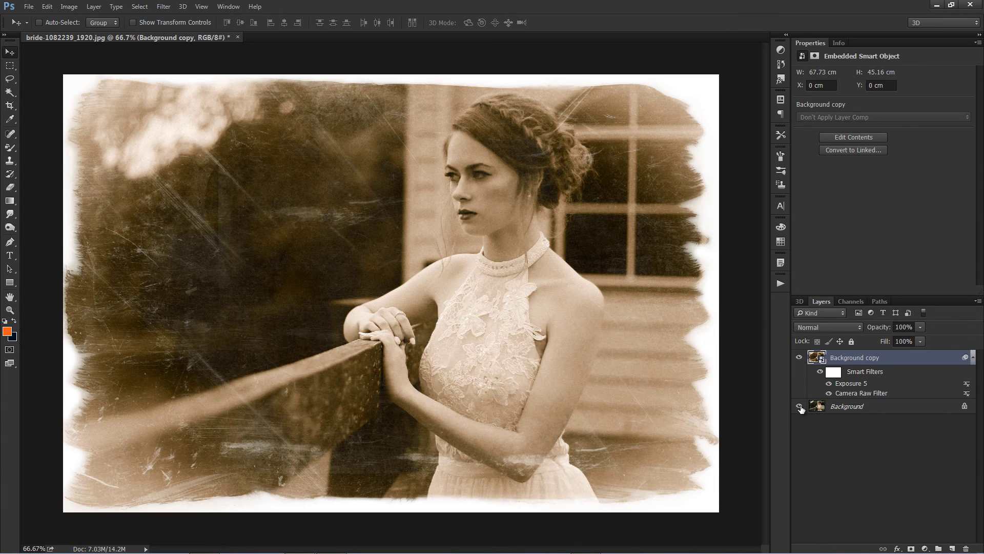
# Step: Reopen the Camera Raw smart filter at its grayscale mix (Reds -74, Oranges +29)
pyautogui.doubleClick(856, 393)
pyautogui.click(494, 212)
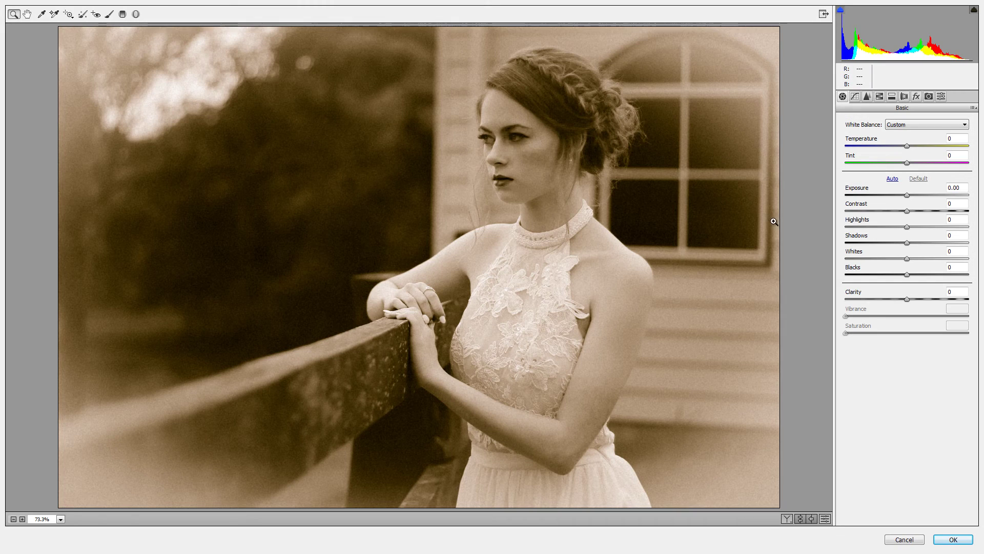
pyautogui.click(879, 97)
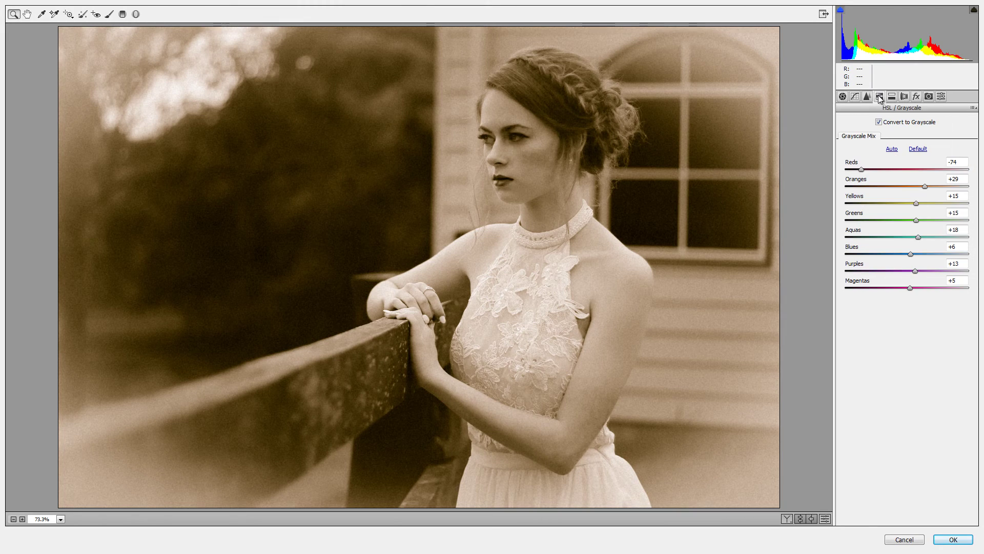